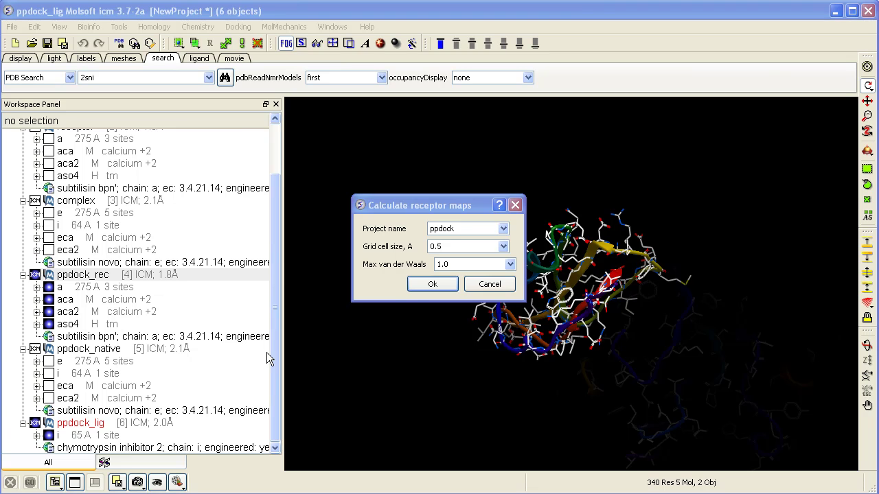
# Dismiss the open dialog, then calculate ppdock protein-protein receptor maps with 0.5 Å grid and vdW 1.0.
pyautogui.click(489, 284)
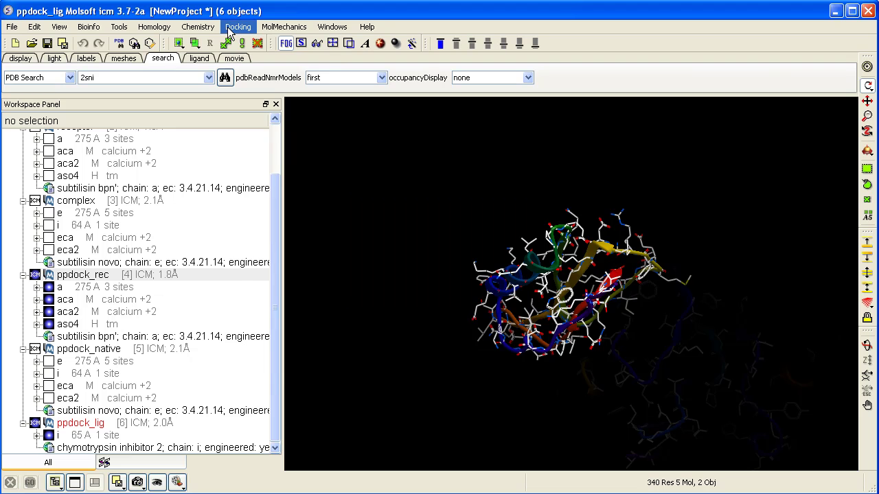
pyautogui.click(232, 28)
pyautogui.moveTo(263, 259)
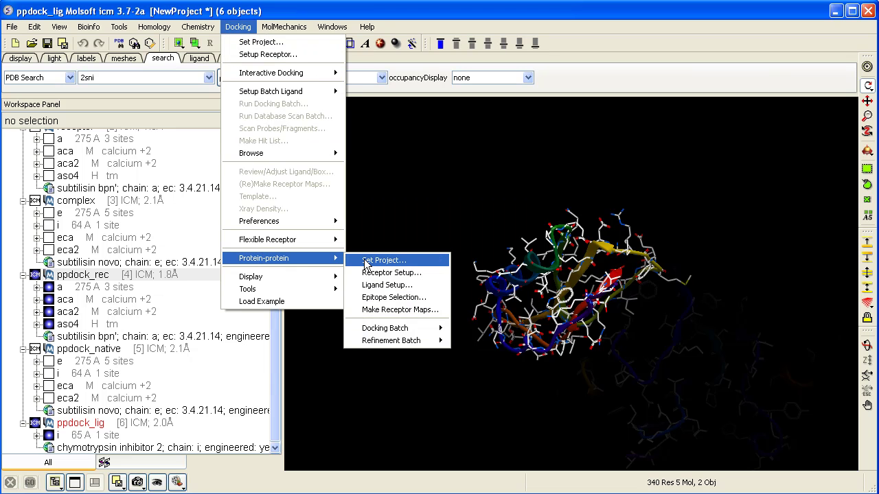
pyautogui.click(374, 310)
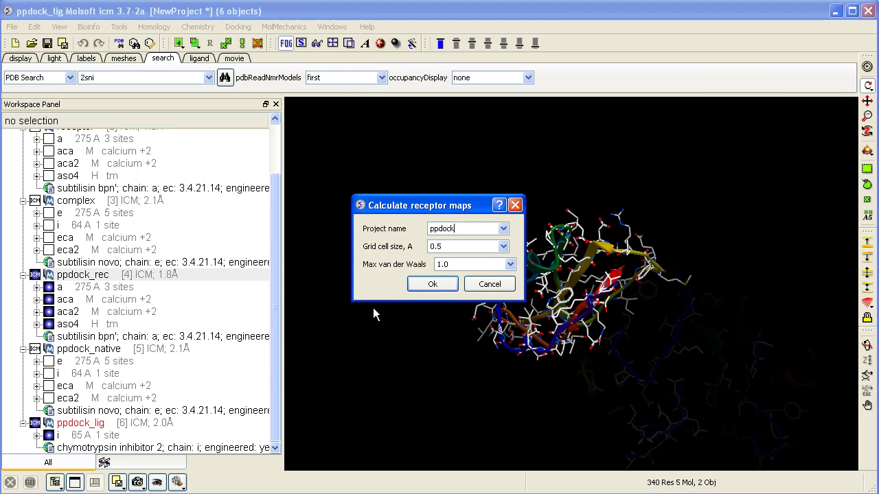
pyautogui.click(433, 284)
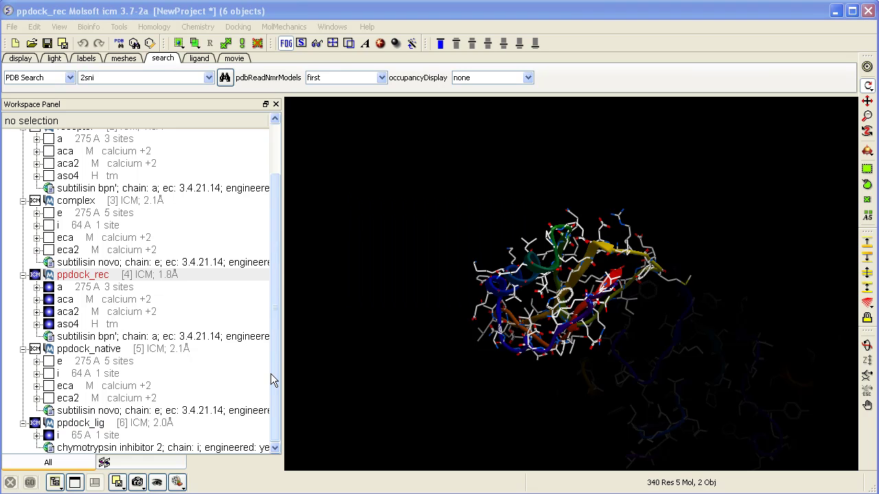
# Bring up the local-machine Docking Batch launcher for protein-protein docking of ppdock.
pyautogui.click(239, 28)
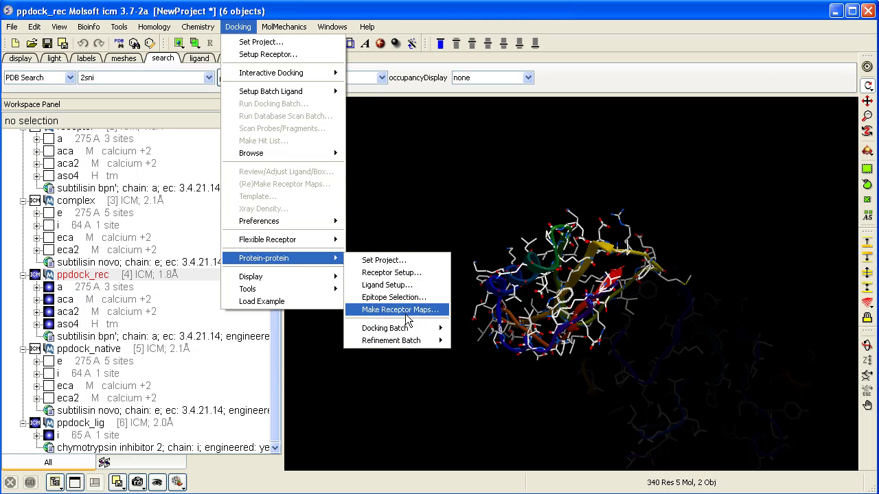
pyautogui.moveTo(406, 326)
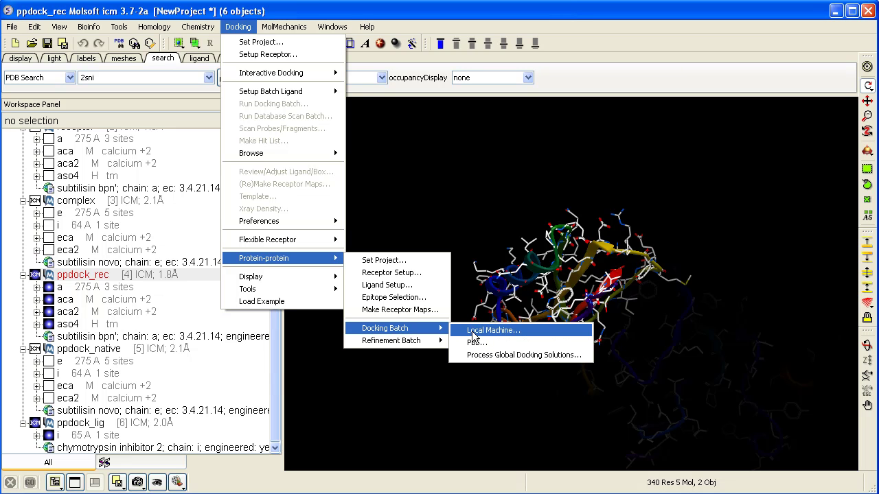
pyautogui.click(476, 332)
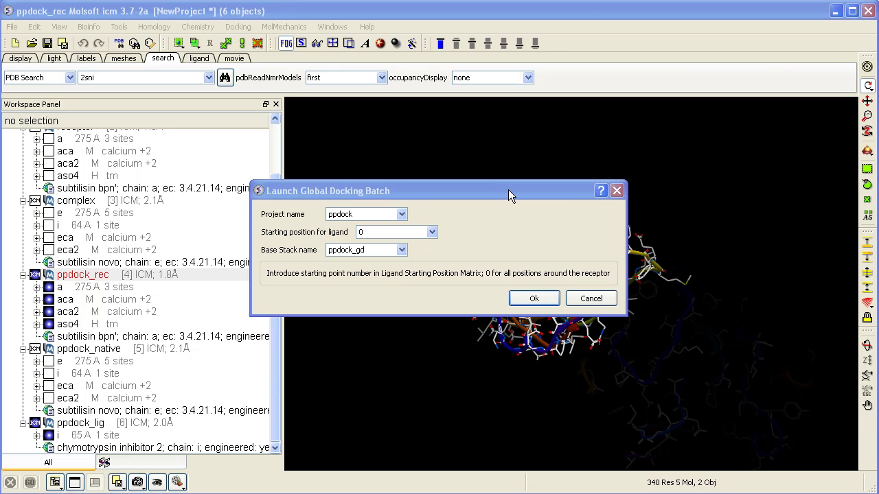
# Run the global docking batch for ppdock from position 0 with stack ppdock_gd.
pyautogui.moveTo(508, 195); pyautogui.dragTo(510, 227)
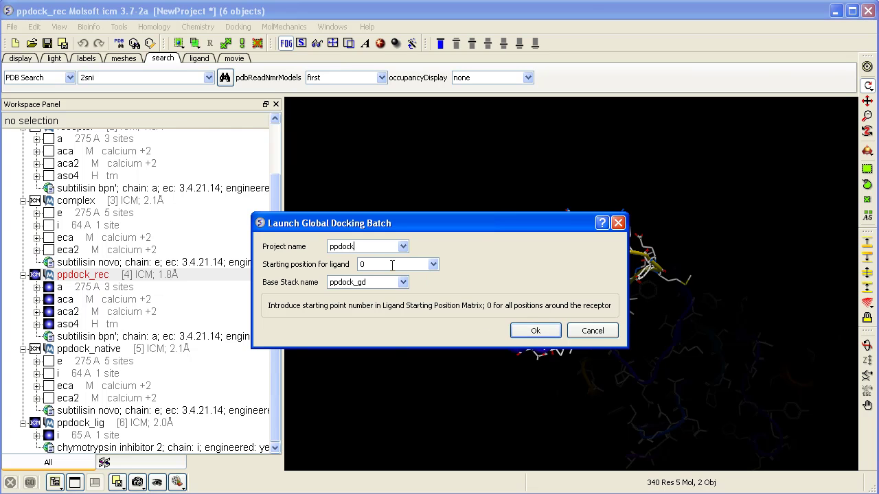
pyautogui.click(529, 334)
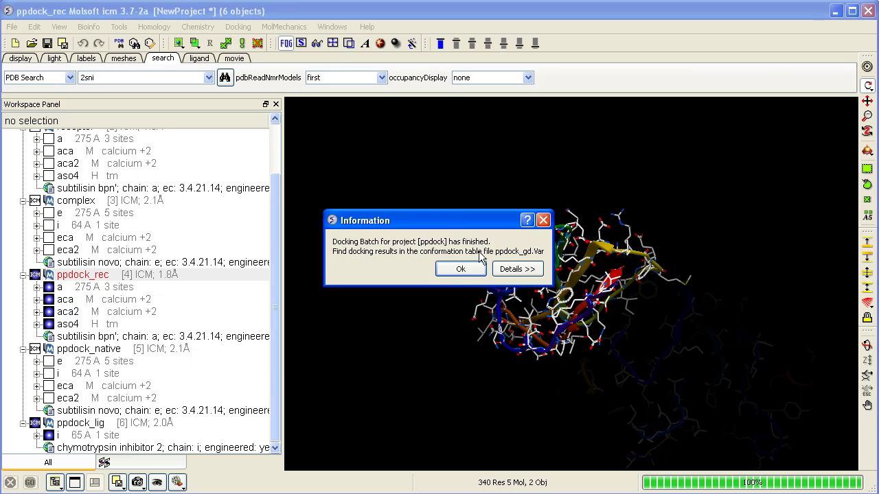
# Dismiss the finished notice and view the top four poses (-32.91, -32.19, -31.41, -29.58).
pyautogui.click(461, 274)
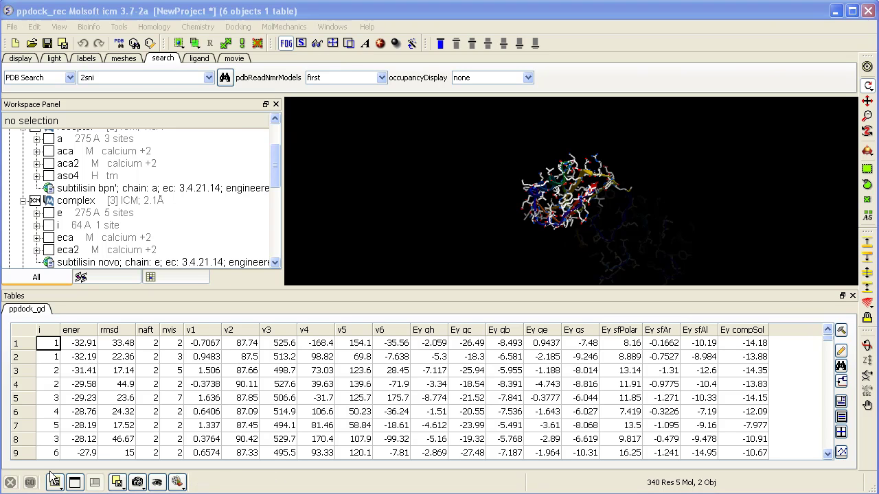
pyautogui.click(78, 350)
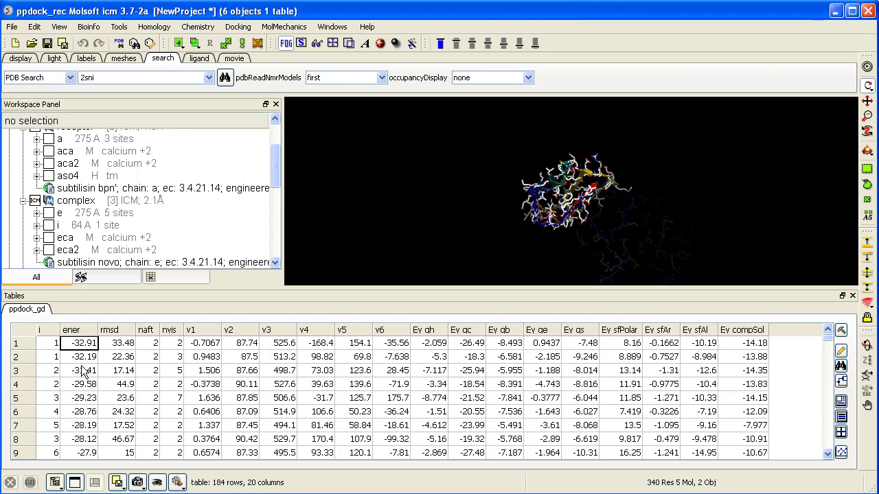
pyautogui.click(82, 358)
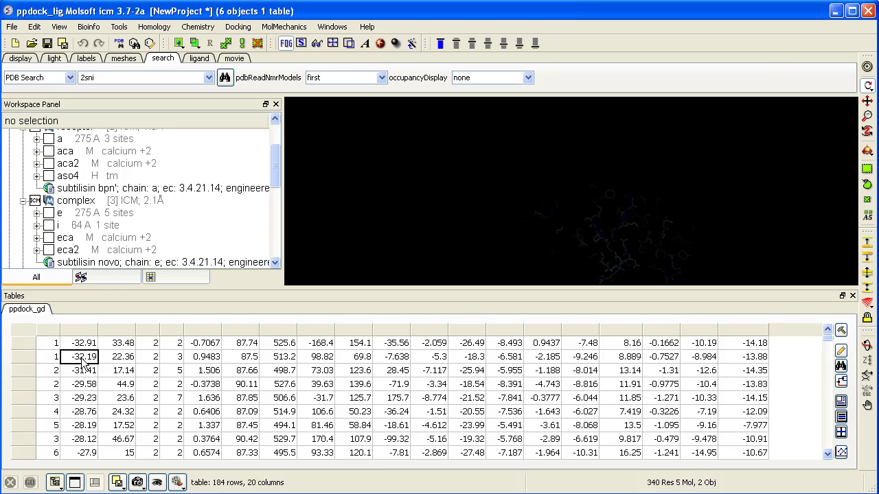
pyautogui.click(278, 246)
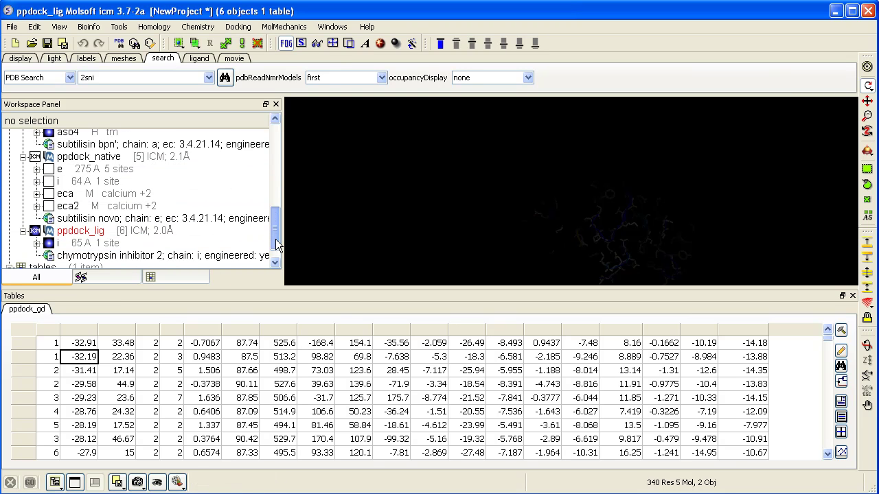
pyautogui.click(277, 245)
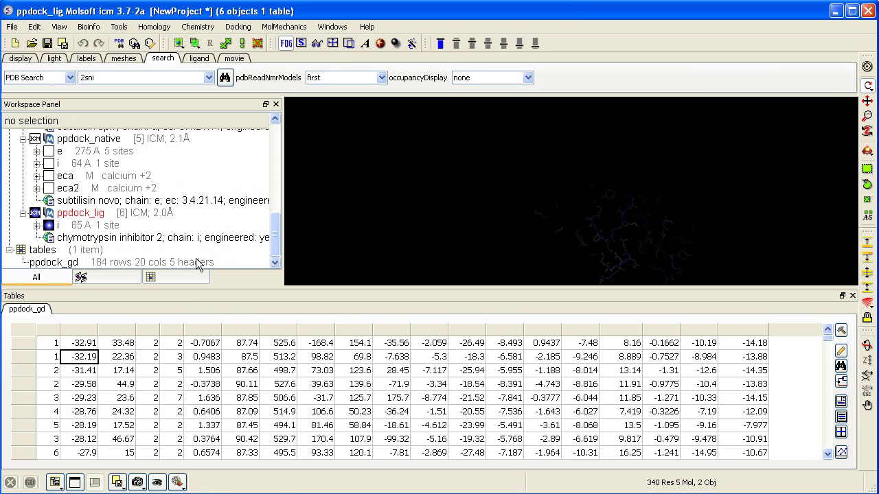
pyautogui.click(90, 372)
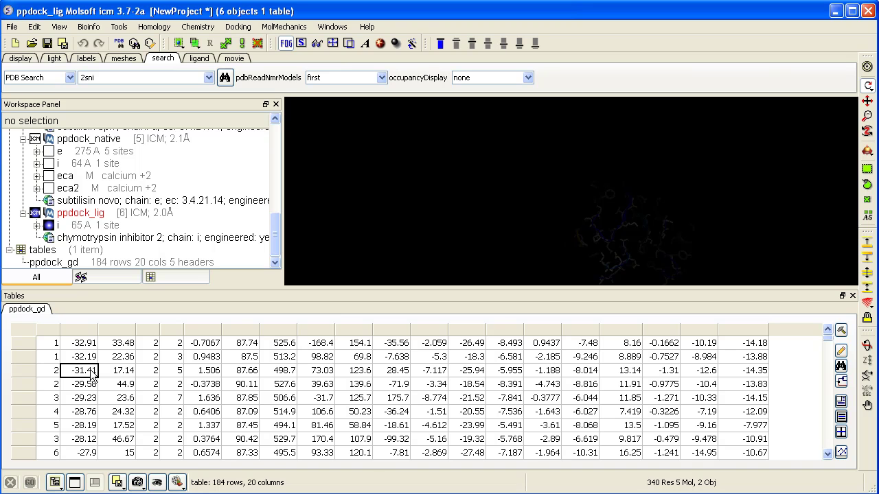
pyautogui.click(86, 387)
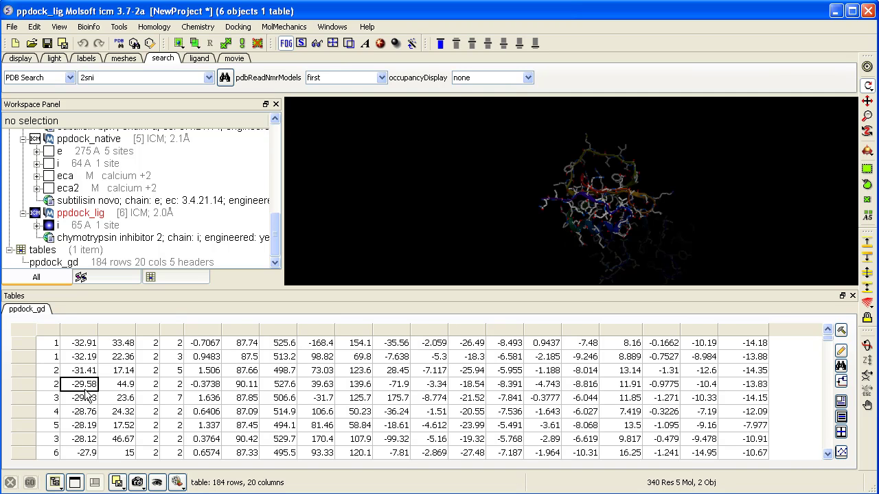
pyautogui.moveTo(275, 241); pyautogui.dragTo(276, 206)
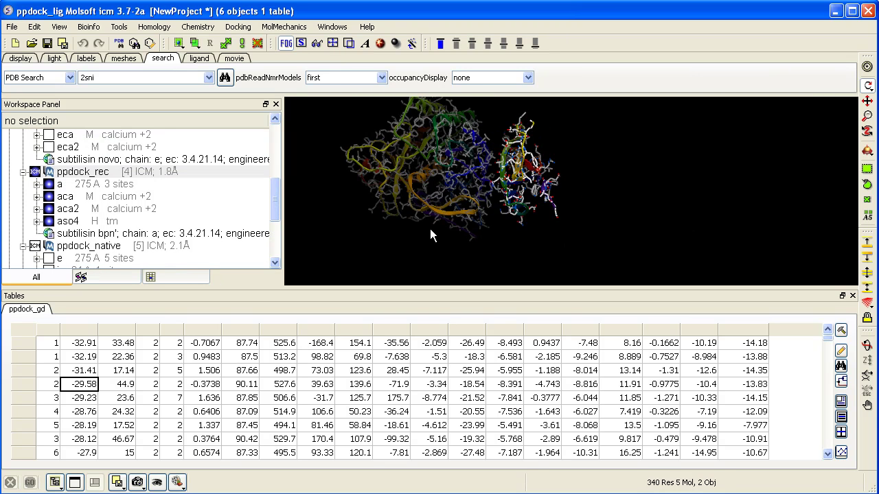
# Centre the view on both docked molecules, clear the selection and rotate the complex.
pyautogui.moveTo(397, 143); pyautogui.dragTo(660, 273)
pyautogui.click(867, 67)
pyautogui.click(376, 240)
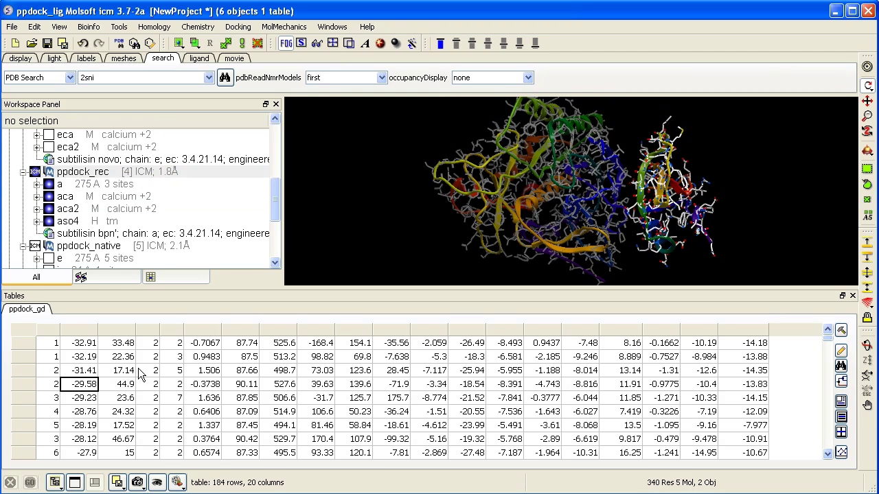
pyautogui.click(84, 370)
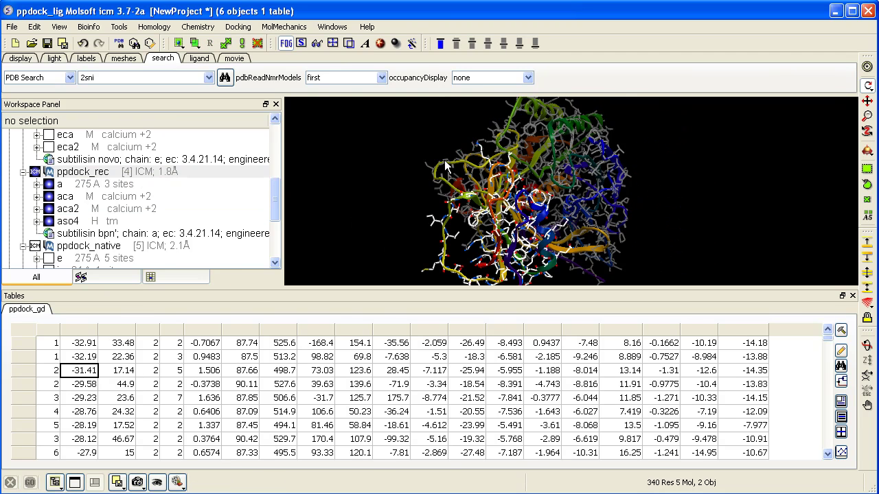
pyautogui.moveTo(511, 168); pyautogui.dragTo(449, 206)
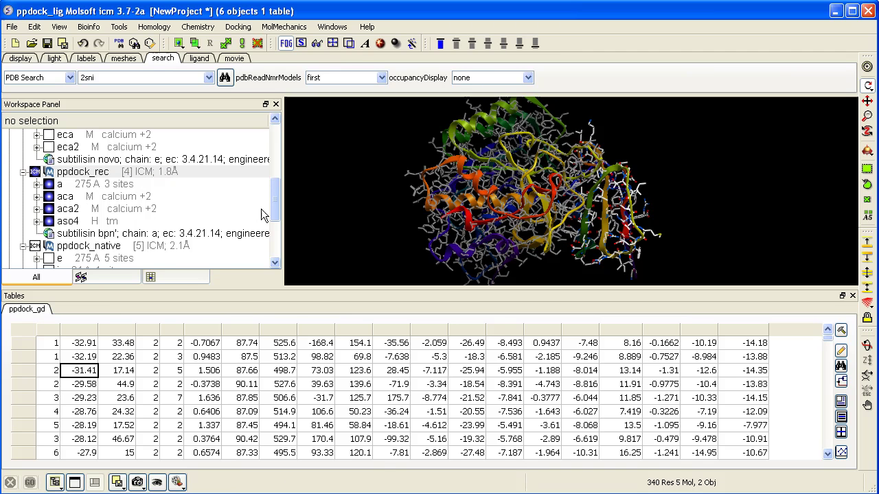
# Hide the receptor's aca, aca2 and aso4 parts and colour ppdock_rec red.
pyautogui.click(22, 59)
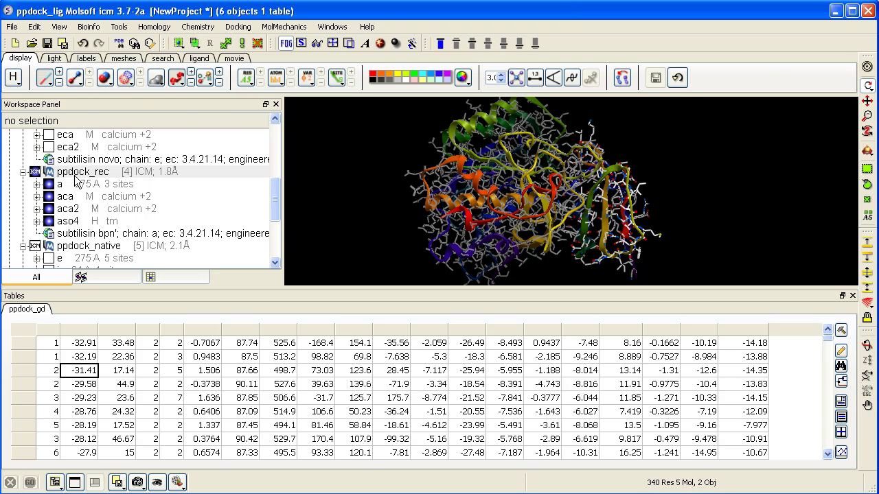
pyautogui.click(49, 197)
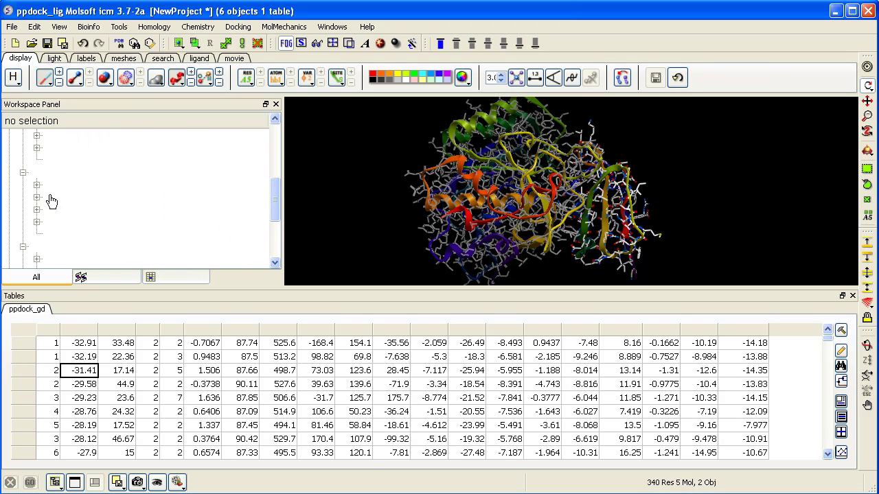
pyautogui.click(49, 209)
pyautogui.click(49, 221)
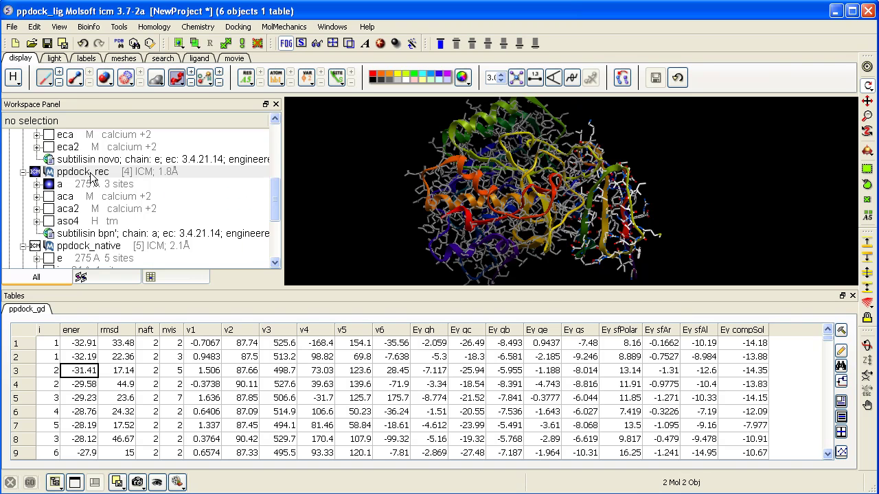
pyautogui.click(82, 172)
pyautogui.click(371, 78)
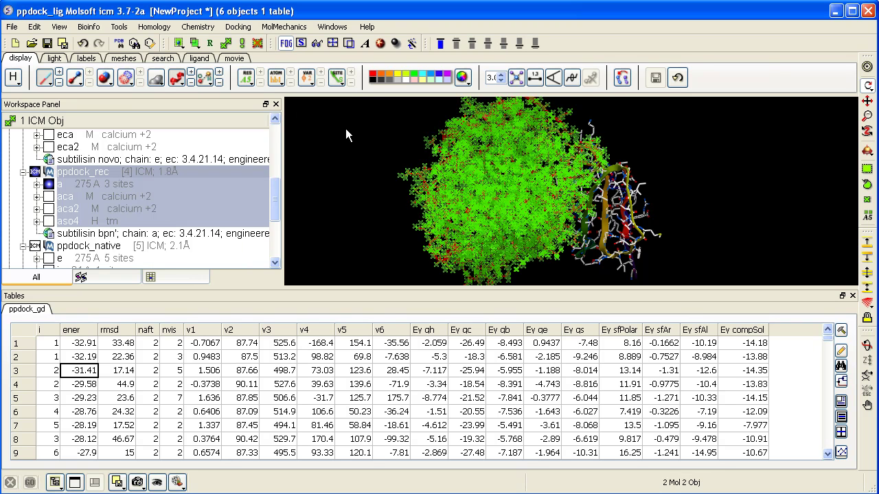
# Inspect the complex while stepping through ranked poses from -32.91 and -32.19 downward.
pyautogui.moveTo(341, 230); pyautogui.dragTo(516, 169)
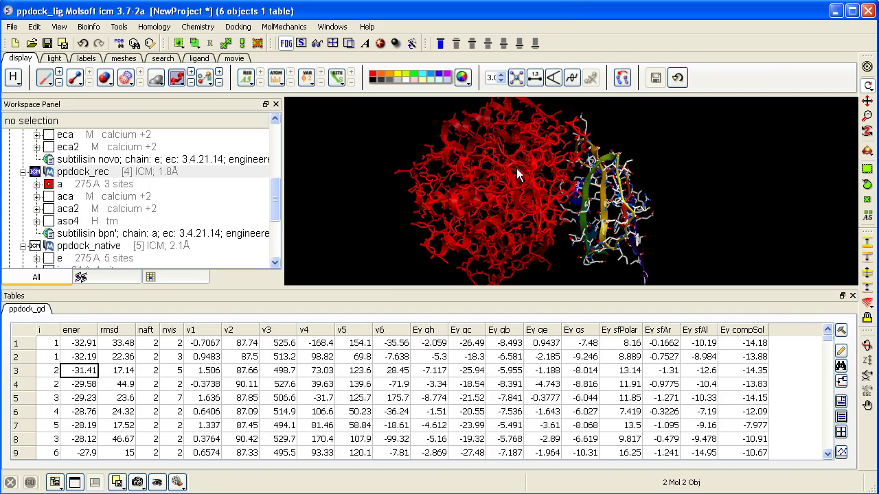
pyautogui.click(89, 346)
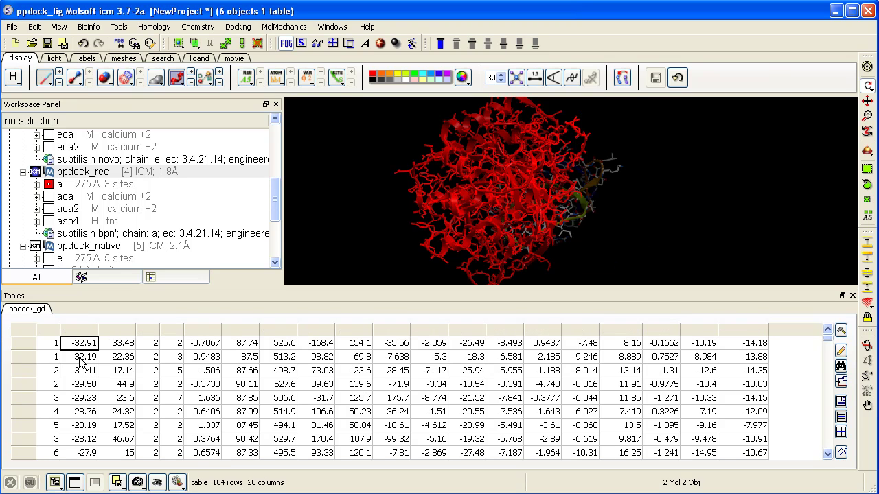
pyautogui.moveTo(385, 246); pyautogui.dragTo(338, 247)
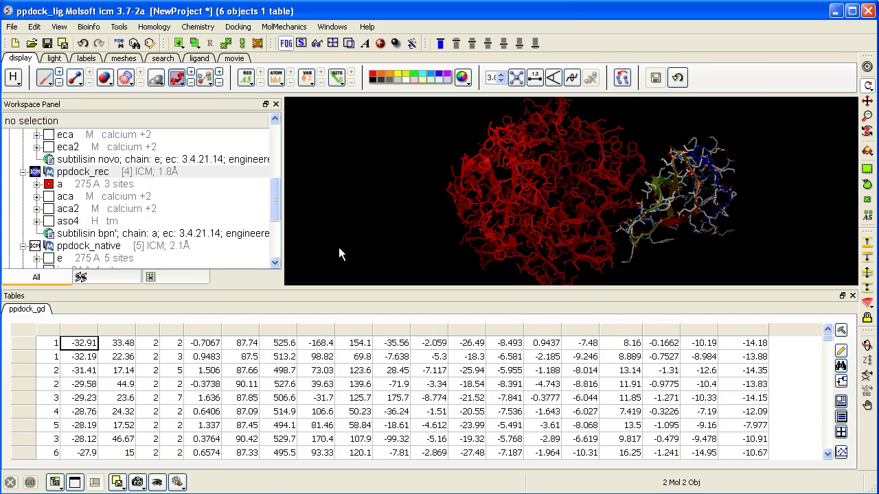
pyautogui.click(275, 241)
pyautogui.click(86, 362)
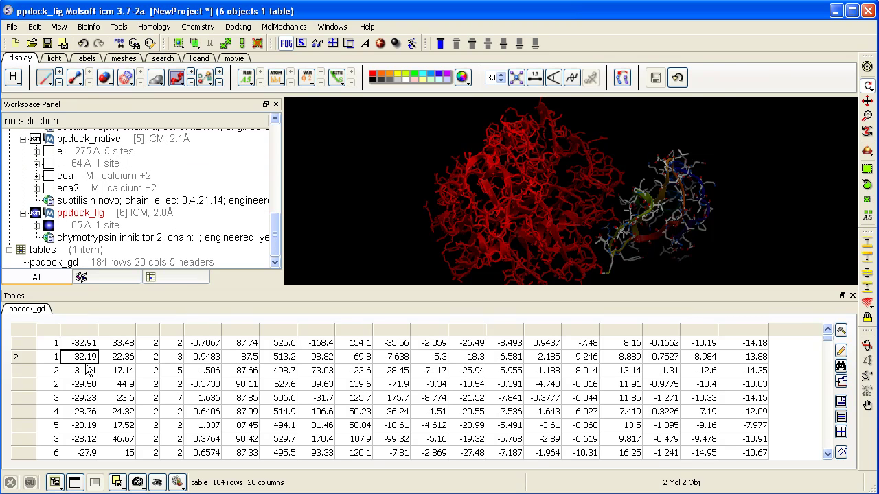
pyautogui.press('Down')
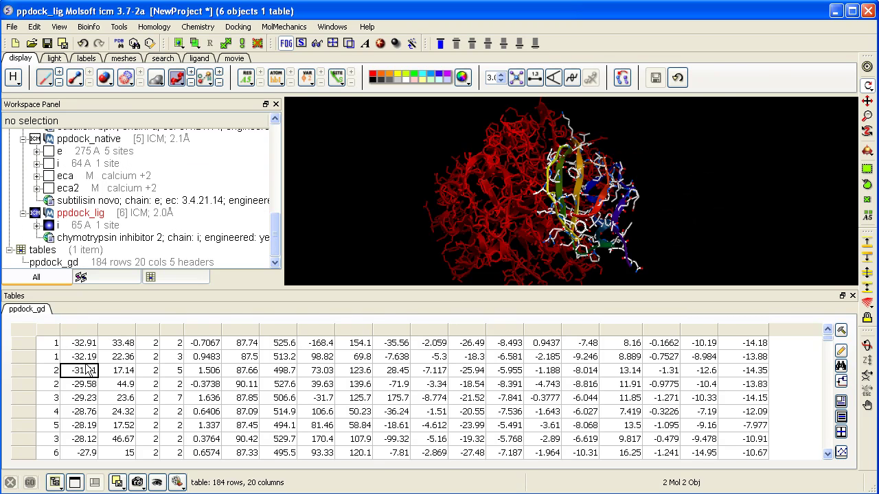
pyautogui.press('Down')
pyautogui.press('Down')
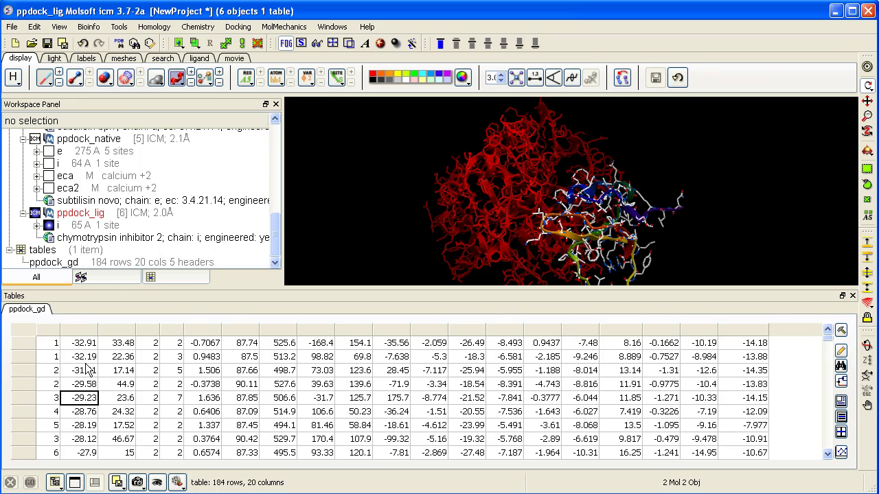
pyautogui.moveTo(397, 237); pyautogui.dragTo(344, 258)
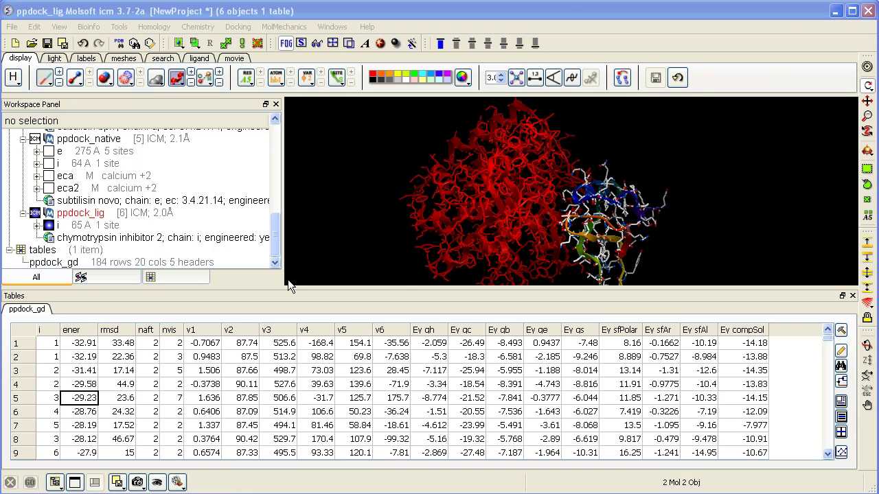
# Open the table options on an ener cell and close them without choosing anything.
pyautogui.rightClick(90, 349)
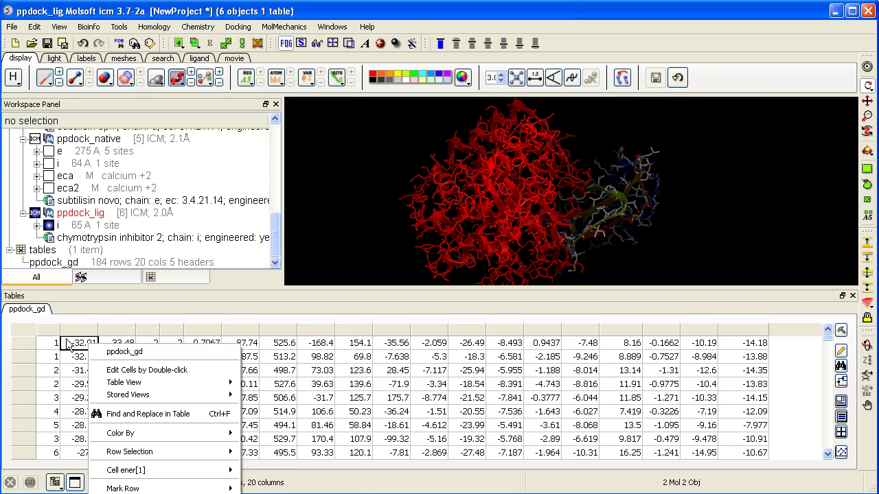
pyautogui.click(129, 321)
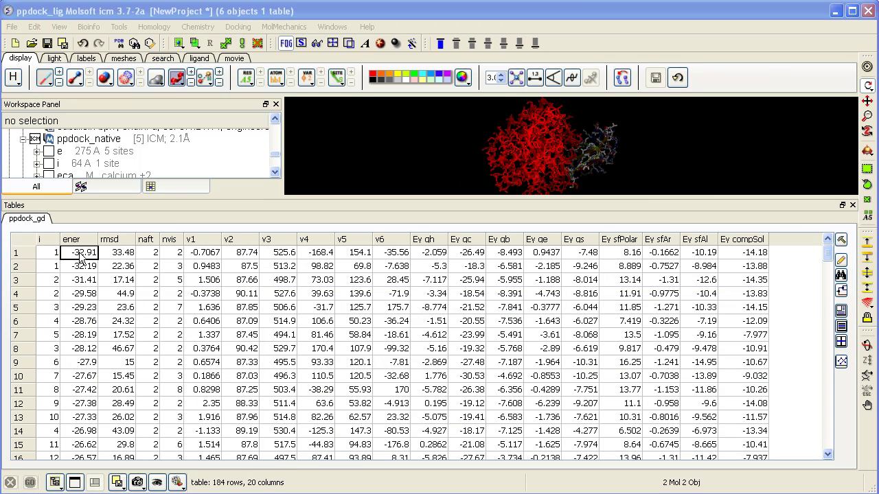